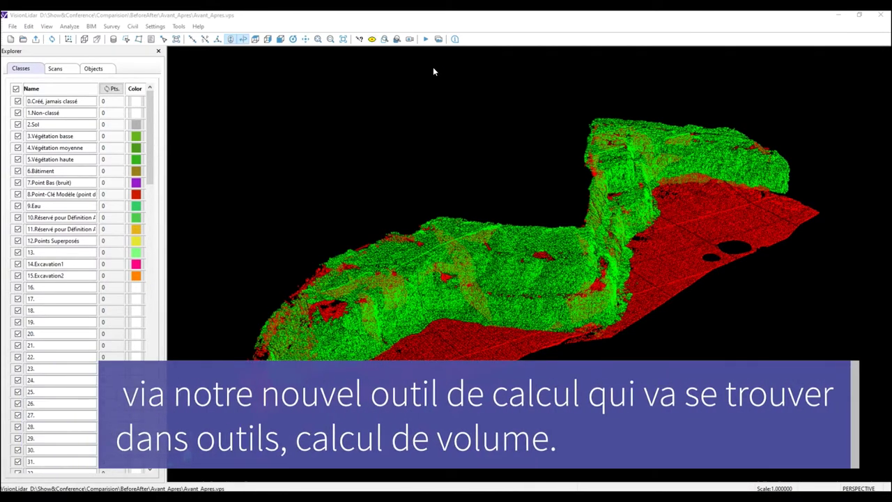
Step: Open Tools > Volume Computation for the April vs September 2014 St-Gervais scans
{"action": "left_click", "coordinate": [178, 26]}
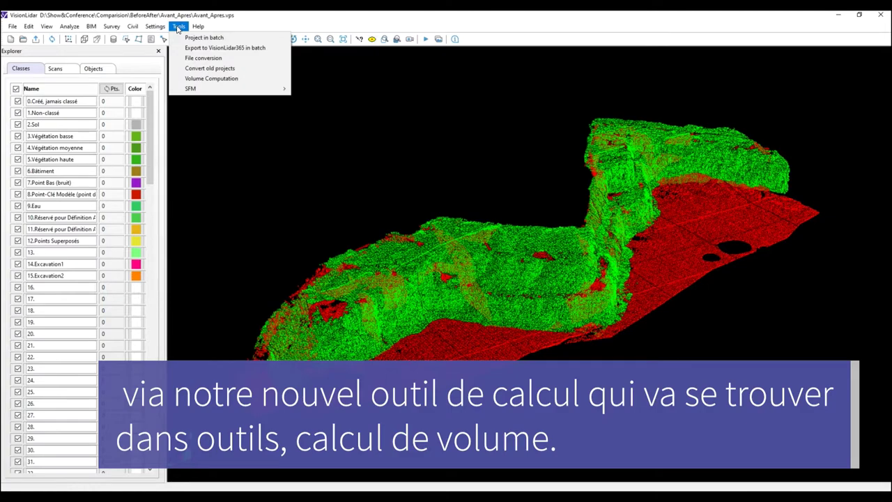
{"action": "left_click", "coordinate": [205, 80]}
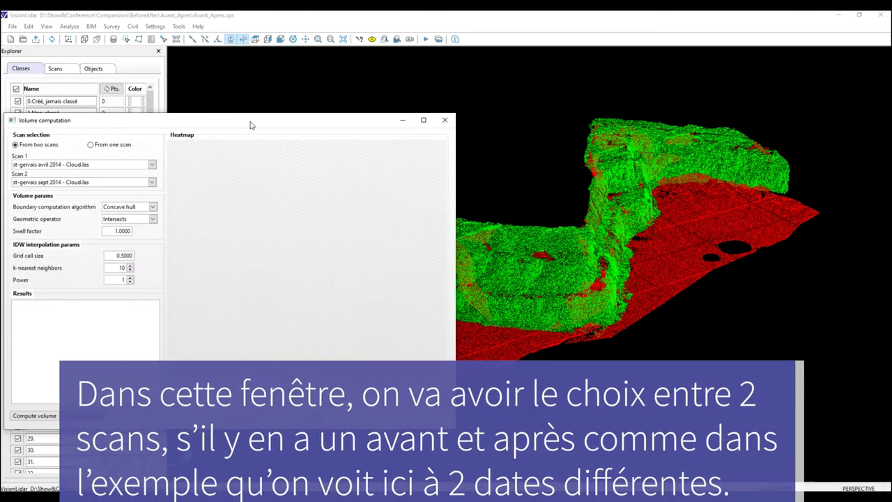
{"action": "mouse_move", "coordinate": [248, 123]}
{"action": "left_mouse_down"}
{"action": "mouse_move", "coordinate": [410, 124]}
{"action": "mouse_move", "coordinate": [470, 99]}
{"action": "left_mouse_up"}
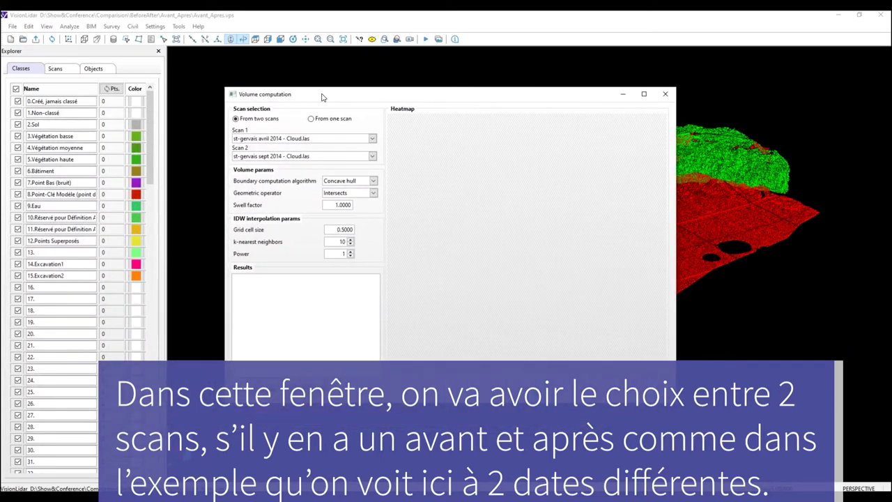
{"action": "left_click_drag", "start_coordinate": [323, 95], "coordinate": [263, 130]}
{"action": "left_click_drag", "start_coordinate": [441, 129], "coordinate": [295, 197]}
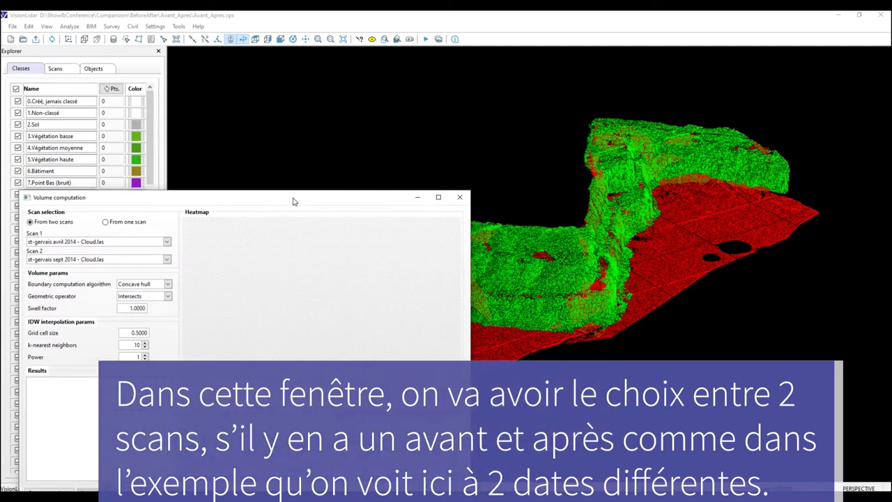
Step: Show the loaded scans in the Explorer's Scans list beside the dialog
{"action": "left_click", "coordinate": [58, 68]}
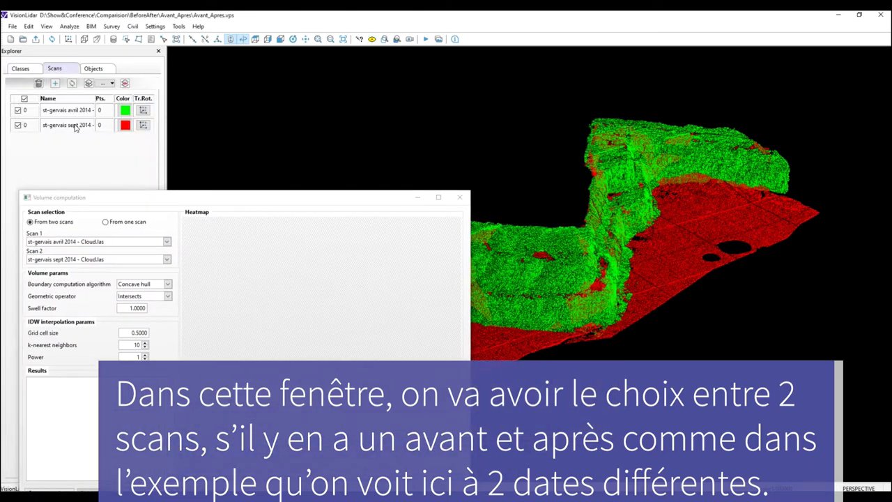
{"action": "left_click_drag", "start_coordinate": [211, 200], "coordinate": [257, 146]}
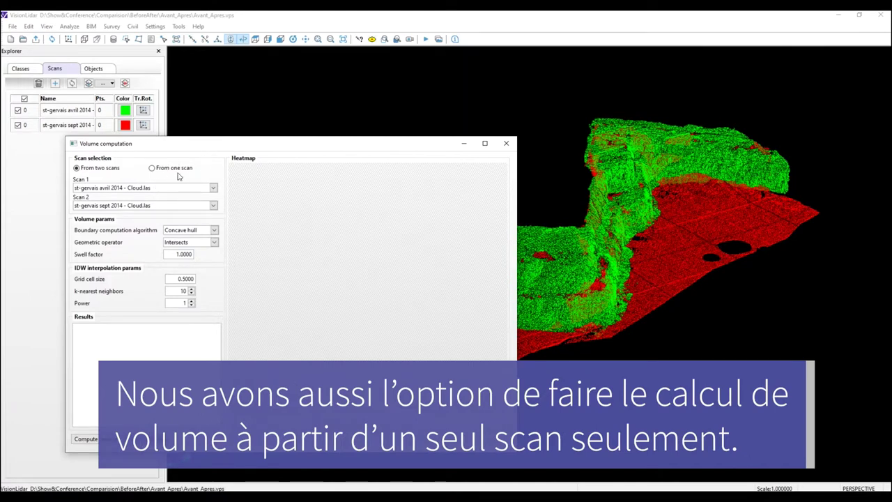
{"action": "left_click_drag", "start_coordinate": [230, 144], "coordinate": [437, 137]}
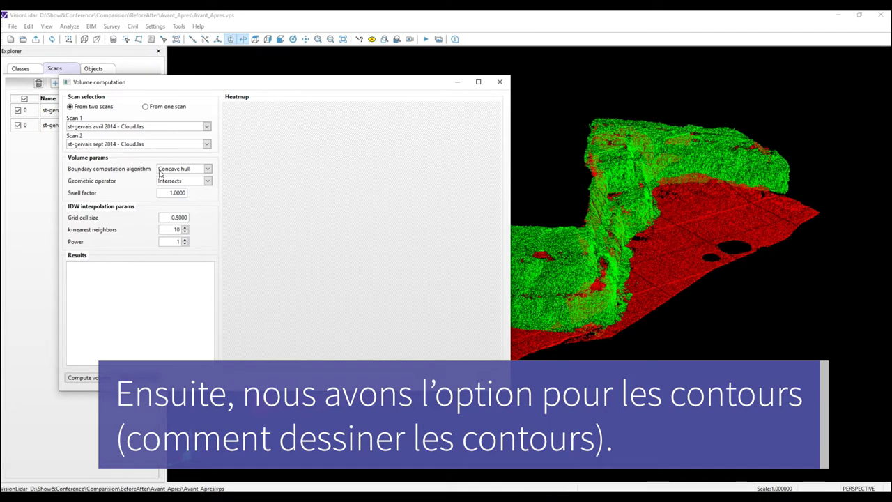
{"action": "mouse_move", "coordinate": [547, 210]}
{"action": "left_mouse_down"}
{"action": "mouse_move", "coordinate": [695, 335]}
{"action": "mouse_move", "coordinate": [600, 411]}
{"action": "left_mouse_up"}
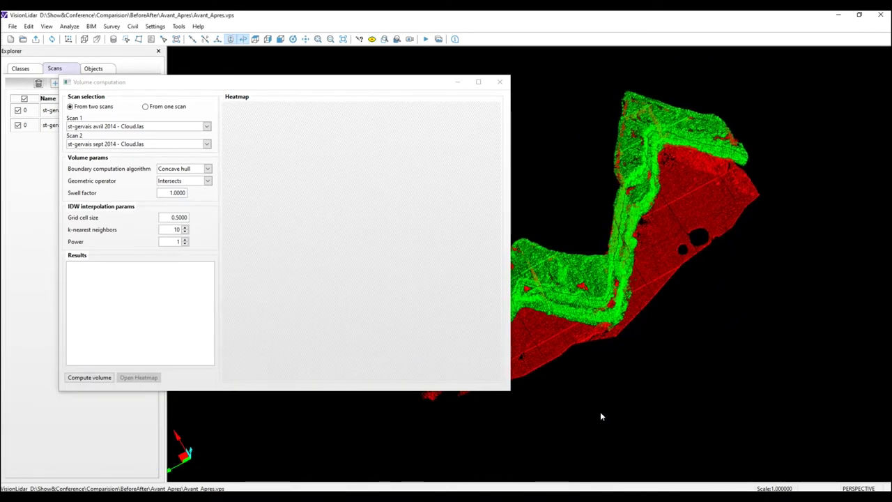
{"action": "left_click", "coordinate": [207, 169]}
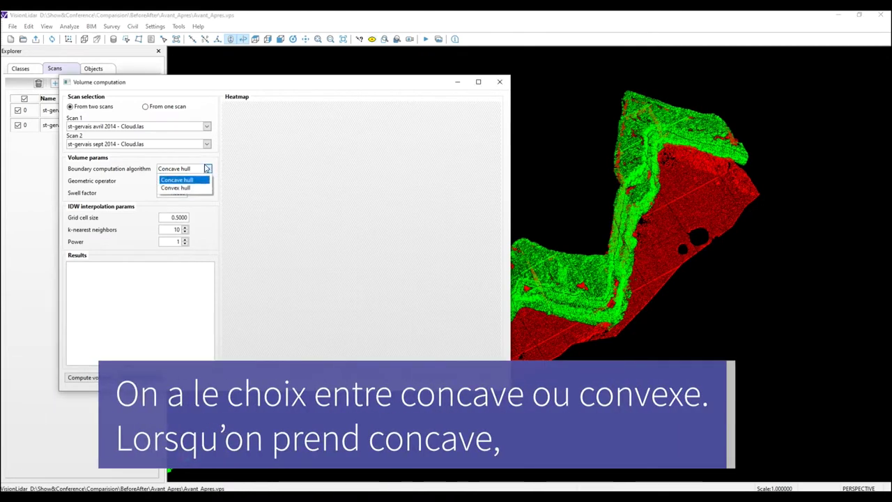
{"action": "left_click", "coordinate": [207, 168]}
{"action": "left_click_drag", "start_coordinate": [548, 277], "coordinate": [645, 286]}
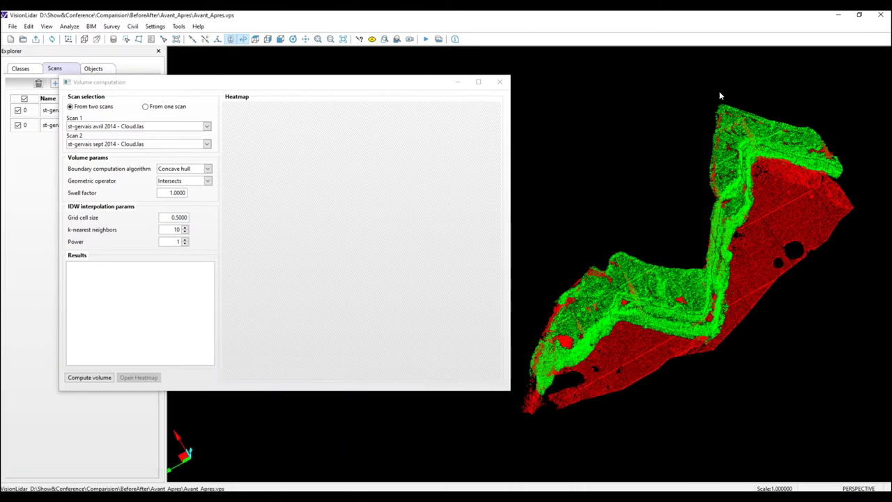
{"action": "left_click", "coordinate": [185, 169]}
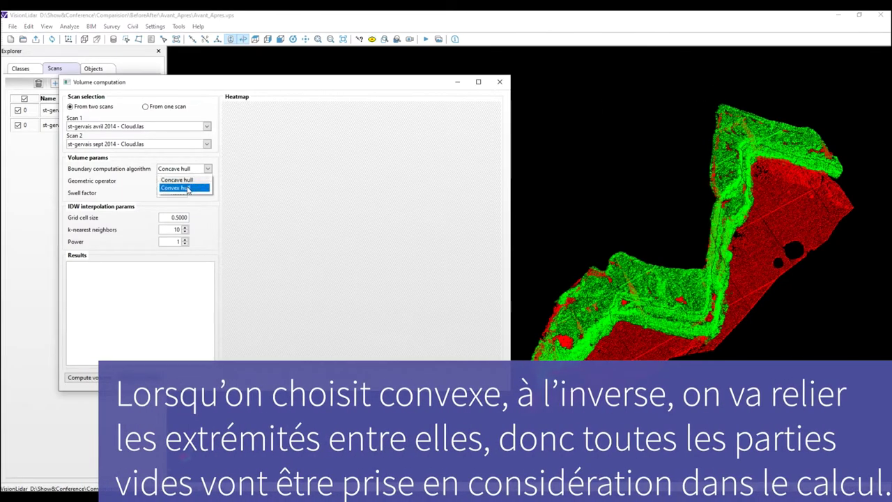
{"action": "left_click", "coordinate": [330, 192]}
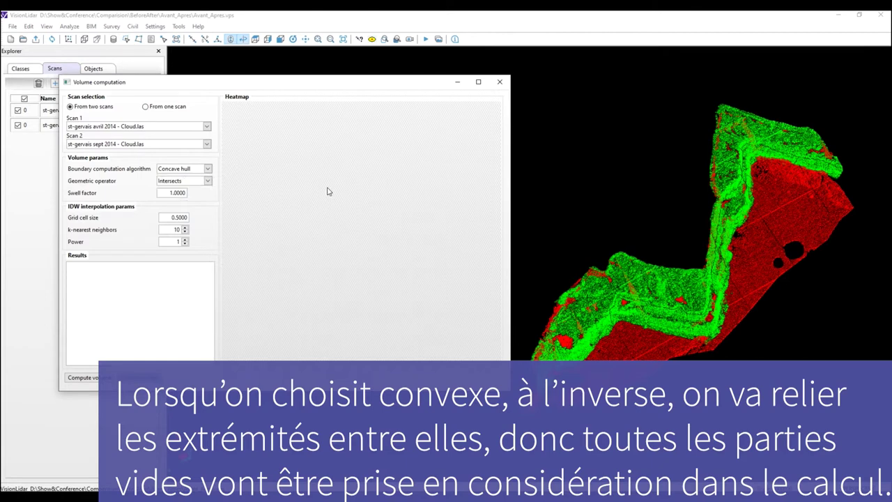
{"action": "left_click", "coordinate": [616, 256]}
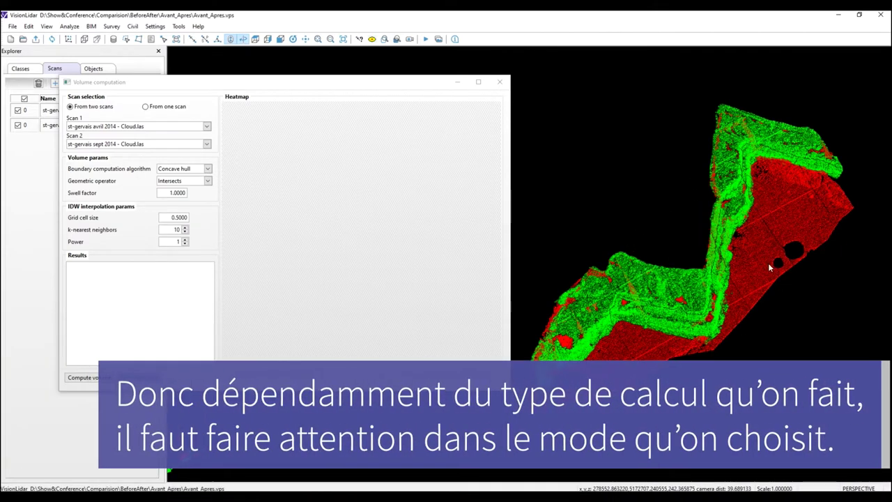
{"action": "left_click", "coordinate": [195, 182]}
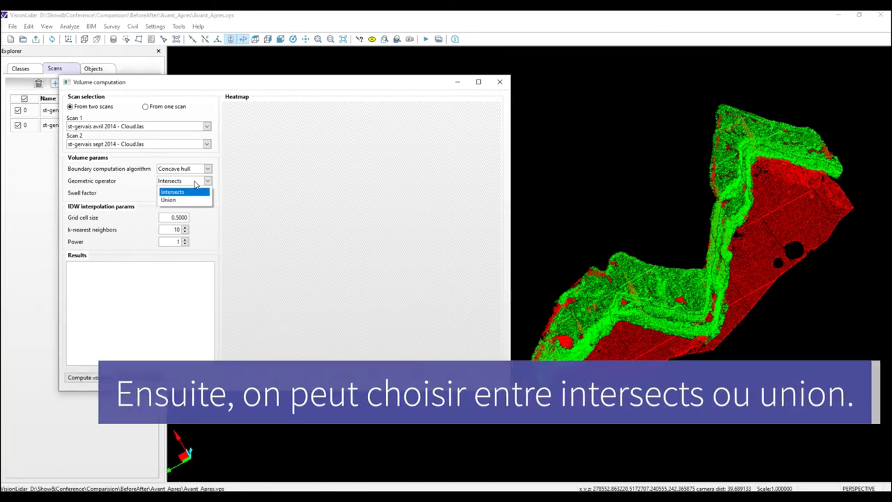
{"action": "left_click", "coordinate": [183, 191]}
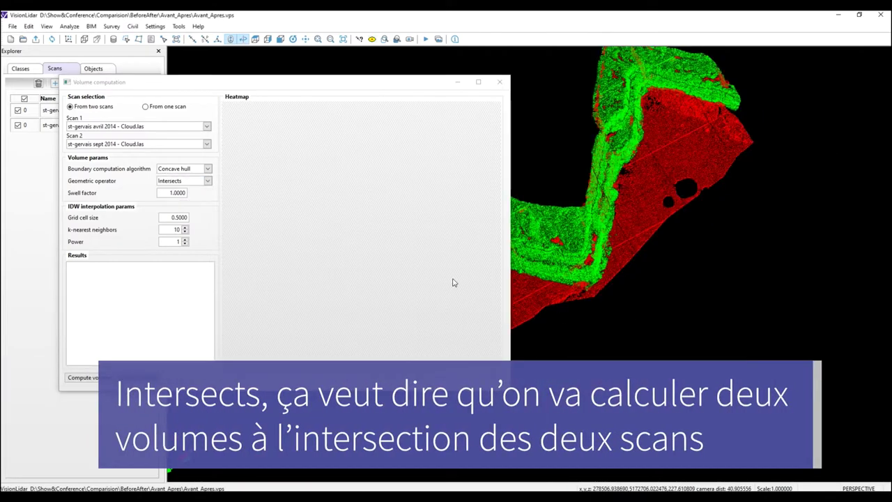
{"action": "left_click_drag", "start_coordinate": [453, 283], "coordinate": [708, 93]}
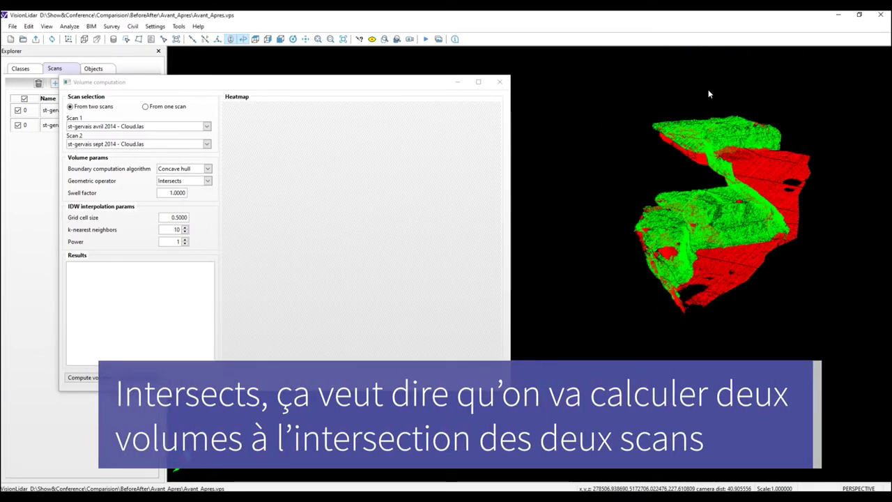
{"action": "scroll", "coordinate": [708, 93], "scroll_direction": "up", "scroll_amount": 3}
{"action": "scroll", "coordinate": [744, 251], "scroll_direction": "up", "scroll_amount": 2}
{"action": "scroll", "coordinate": [797, 231], "scroll_direction": "down", "scroll_amount": 2}
{"action": "mouse_move", "coordinate": [796, 230]}
{"action": "left_mouse_down"}
{"action": "mouse_move", "coordinate": [595, 262]}
{"action": "mouse_move", "coordinate": [634, 350]}
{"action": "left_mouse_up"}
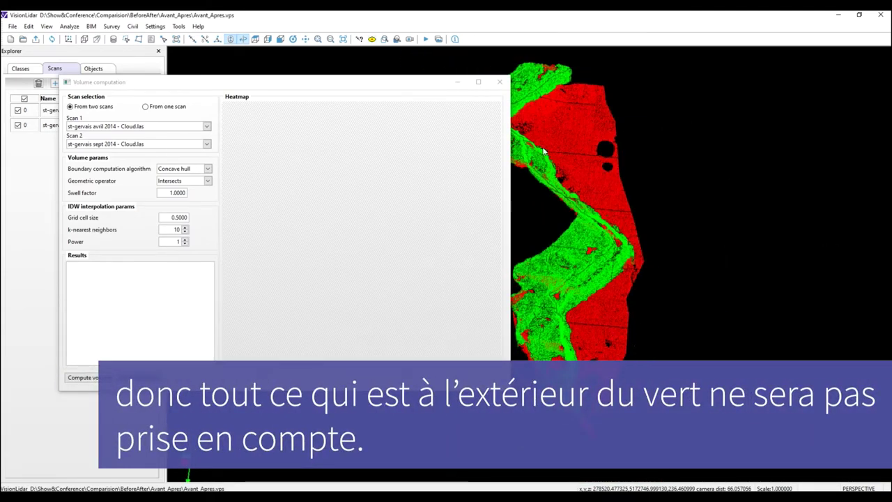
{"action": "mouse_move", "coordinate": [560, 306]}
{"action": "left_mouse_down"}
{"action": "mouse_move", "coordinate": [630, 288]}
{"action": "mouse_move", "coordinate": [406, 275]}
{"action": "left_mouse_up"}
{"action": "left_click", "coordinate": [208, 180]}
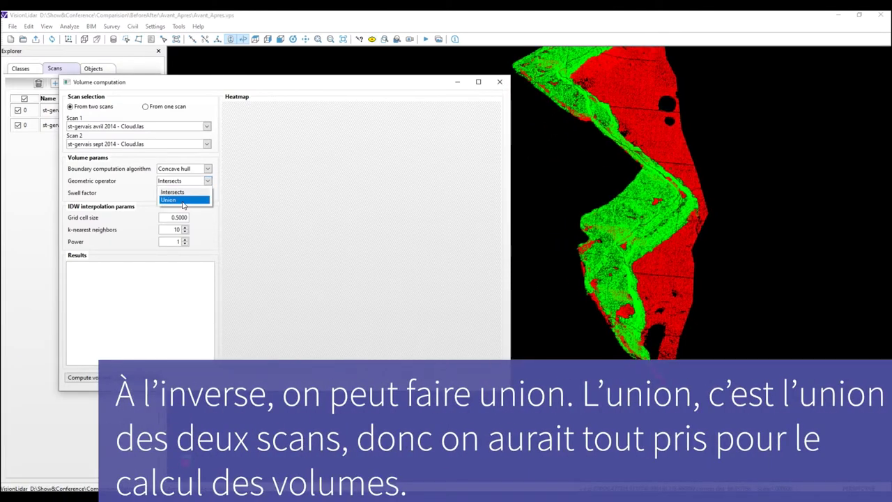
{"action": "left_click", "coordinate": [207, 181]}
{"action": "left_click", "coordinate": [207, 180]}
{"action": "left_click", "coordinate": [209, 182]}
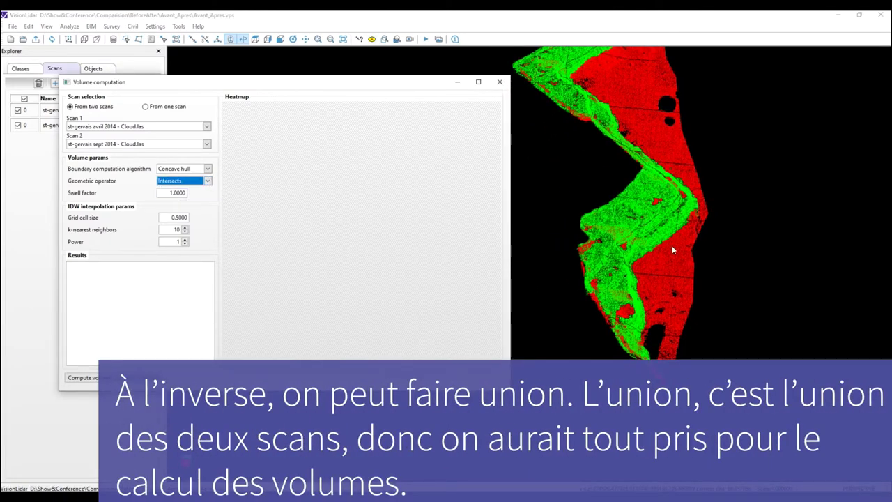
{"action": "mouse_move", "coordinate": [671, 245]}
{"action": "left_mouse_down"}
{"action": "mouse_move", "coordinate": [646, 141]}
{"action": "mouse_move", "coordinate": [558, 176]}
{"action": "left_mouse_up"}
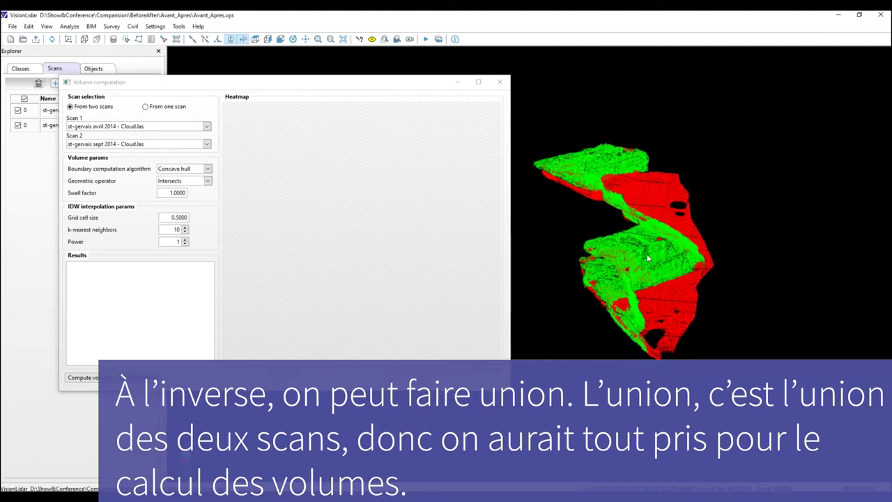
{"action": "left_click_drag", "start_coordinate": [648, 256], "coordinate": [709, 142]}
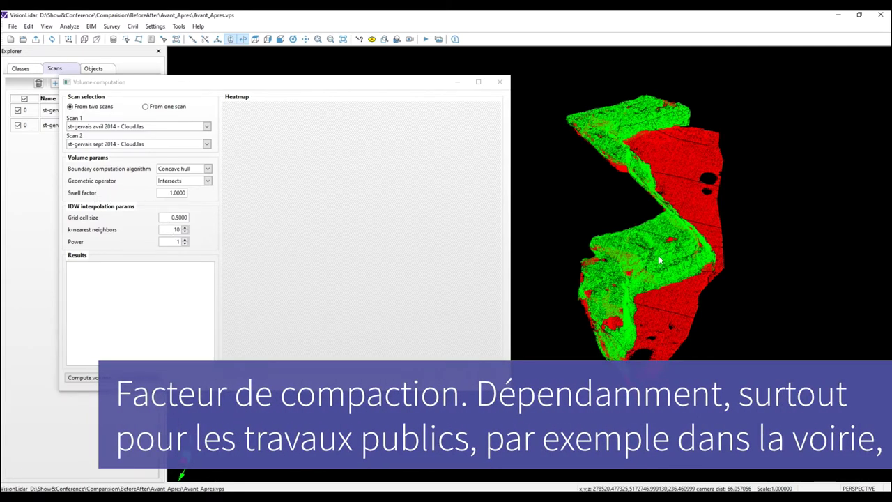
{"action": "mouse_move", "coordinate": [658, 255]}
{"action": "left_mouse_down"}
{"action": "mouse_move", "coordinate": [564, 296]}
{"action": "mouse_move", "coordinate": [656, 332]}
{"action": "mouse_move", "coordinate": [612, 271]}
{"action": "left_mouse_up"}
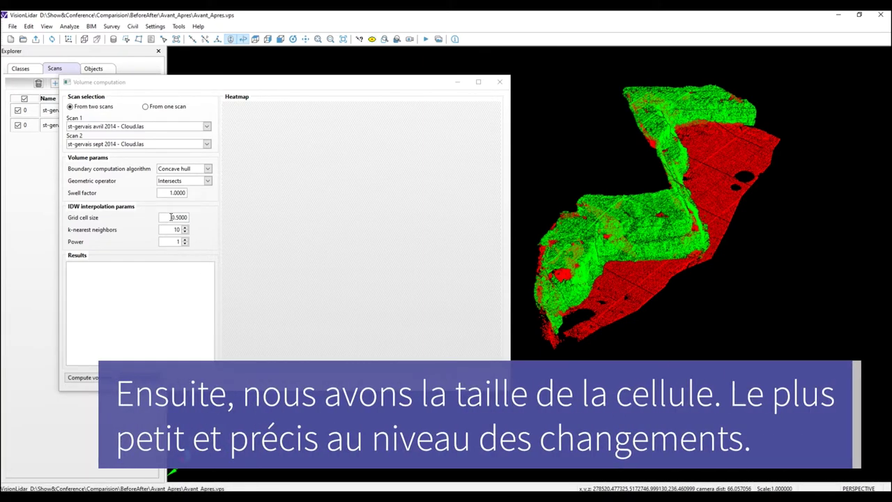
Step: Enter a grid cell size of 0.1, keeping 10 nearest neighbors and power 1
{"action": "left_click", "coordinate": [171, 217]}
{"action": "type", "text": "0.1"}
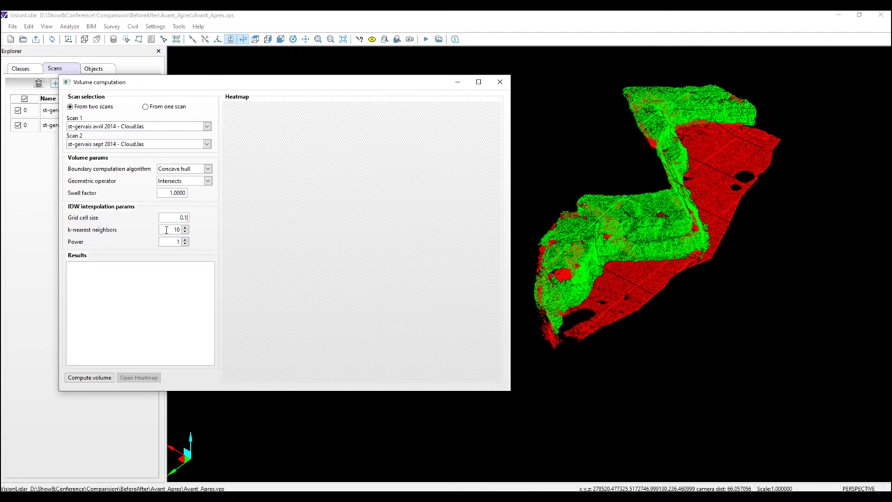
{"action": "left_click", "coordinate": [166, 229]}
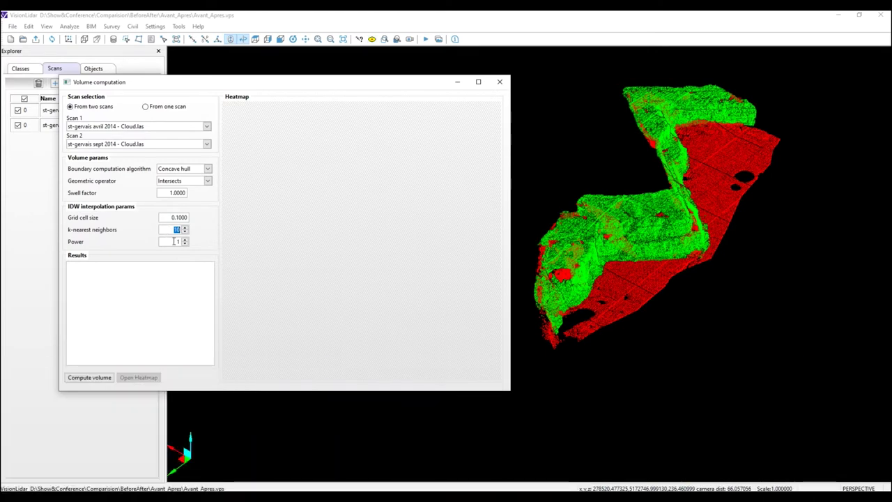
{"action": "left_click", "coordinate": [174, 241]}
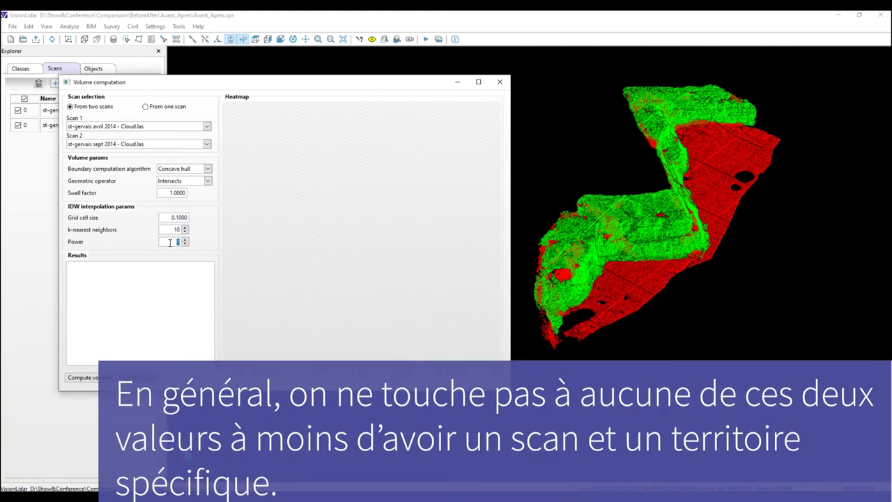
{"action": "left_click_drag", "start_coordinate": [624, 208], "coordinate": [437, 295]}
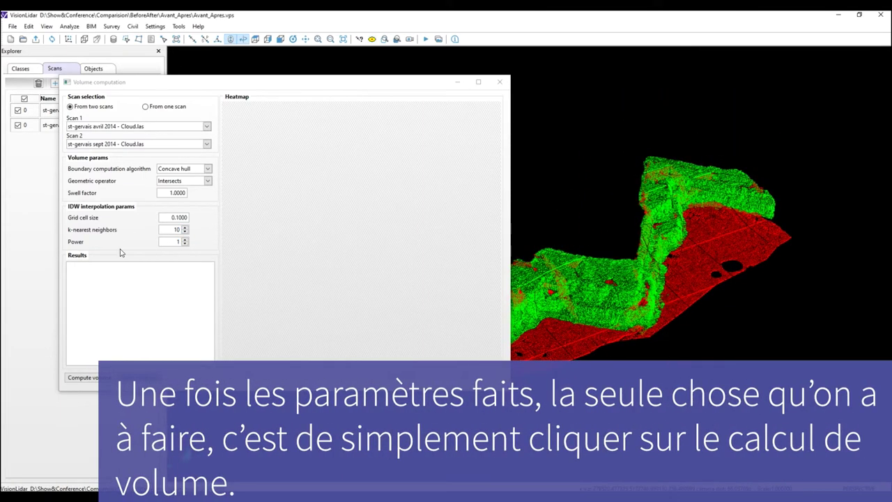
Step: Compute the volume, yielding added 202.27835, removed -48797.86147, total -48595.58311
{"action": "left_click_drag", "start_coordinate": [188, 82], "coordinate": [150, 64]}
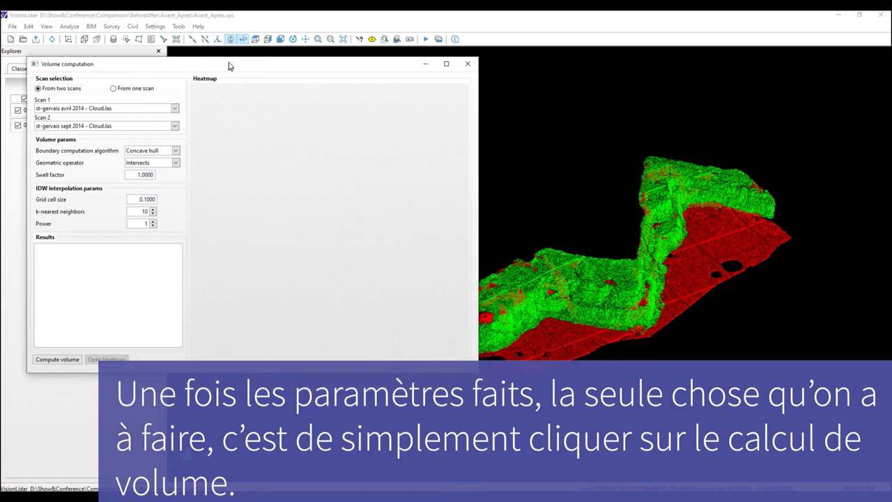
{"action": "left_click", "coordinate": [52, 359]}
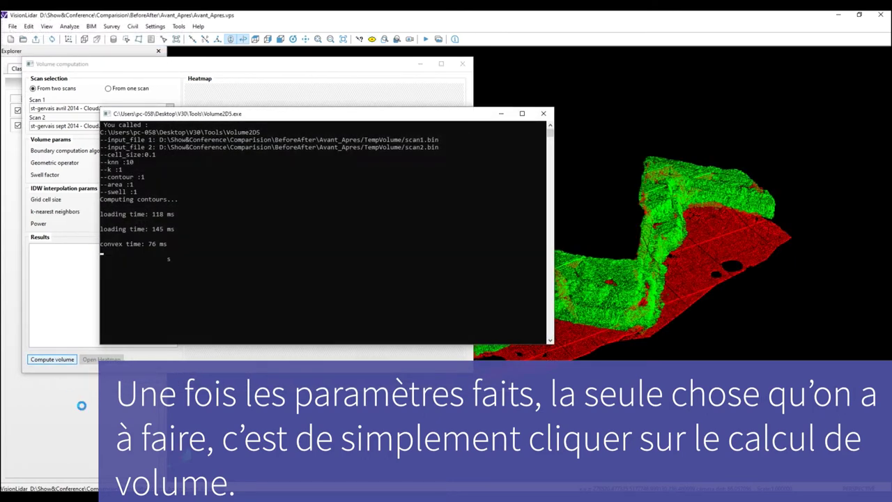
{"action": "left_click", "coordinate": [500, 114]}
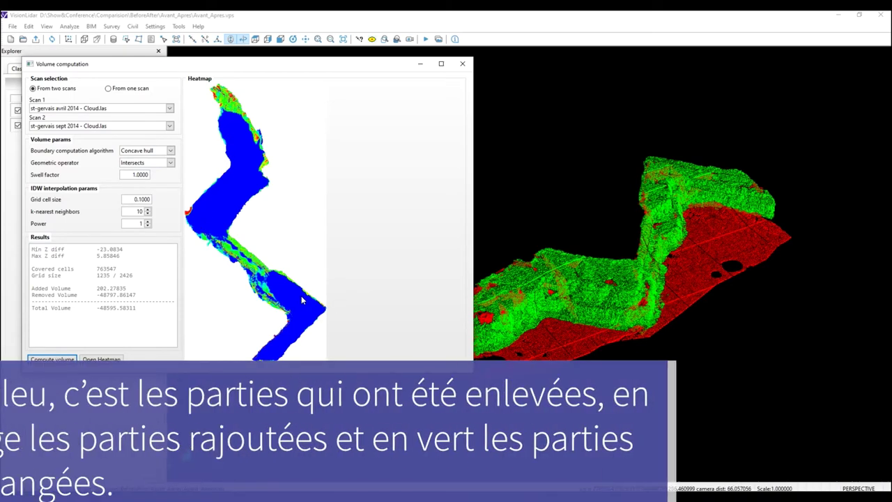
{"action": "mouse_move", "coordinate": [241, 67]}
{"action": "left_mouse_down"}
{"action": "mouse_move", "coordinate": [311, 106]}
{"action": "mouse_move", "coordinate": [274, 66]}
{"action": "left_mouse_up"}
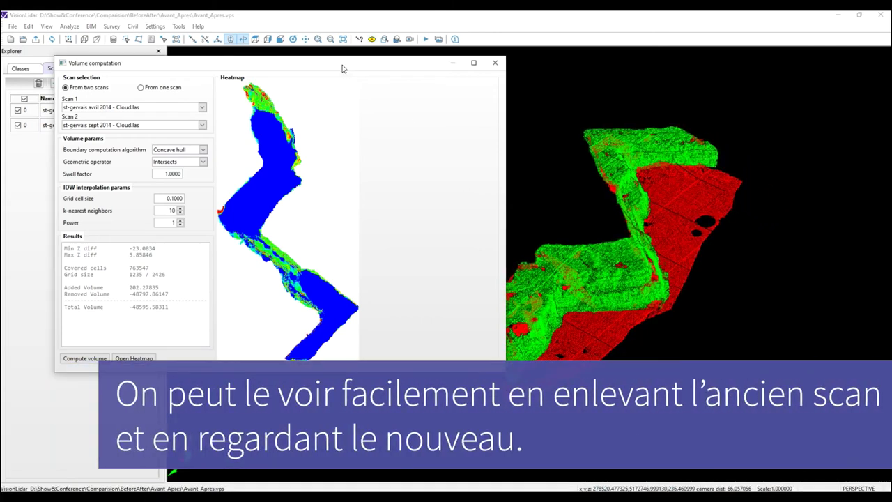
Step: Toggle the April 2014 scan off and on to compare, ending with both scans shown
{"action": "left_click_drag", "start_coordinate": [342, 68], "coordinate": [244, 190]}
{"action": "left_click", "coordinate": [18, 110]}
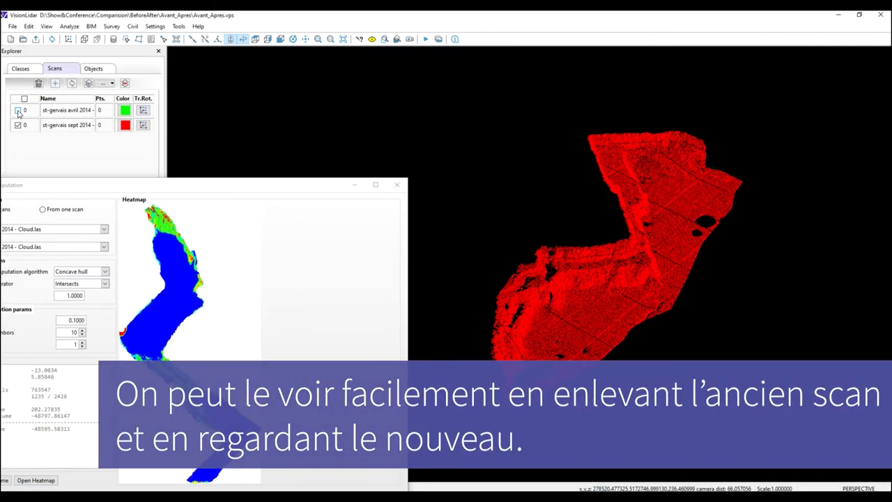
{"action": "left_click", "coordinate": [17, 110]}
{"action": "left_click", "coordinate": [17, 110]}
{"action": "left_click", "coordinate": [17, 110]}
{"action": "left_click", "coordinate": [17, 111]}
{"action": "mouse_move", "coordinate": [583, 276]}
{"action": "left_mouse_down"}
{"action": "mouse_move", "coordinate": [673, 219]}
{"action": "mouse_move", "coordinate": [673, 196]}
{"action": "mouse_move", "coordinate": [605, 281]}
{"action": "left_mouse_up"}
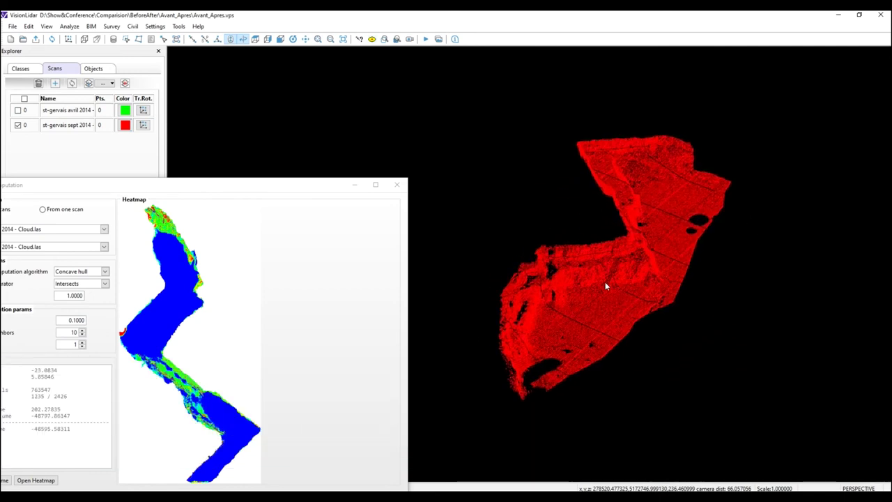
{"action": "left_click", "coordinate": [18, 110]}
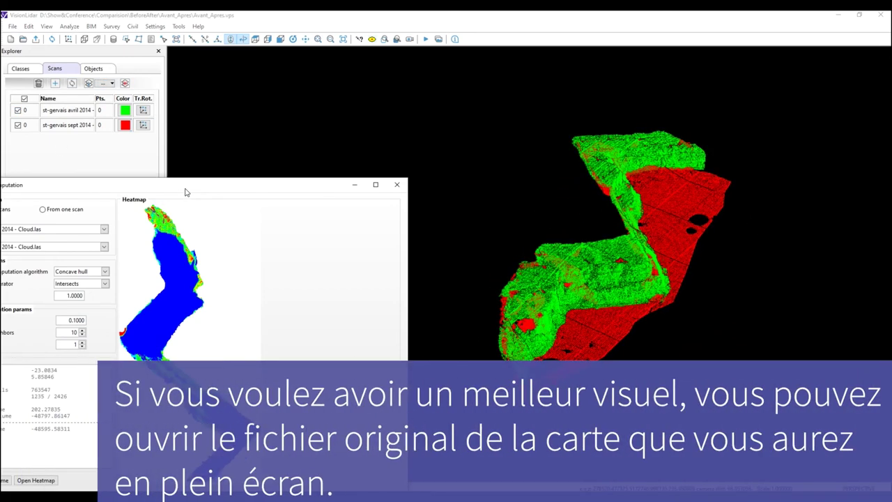